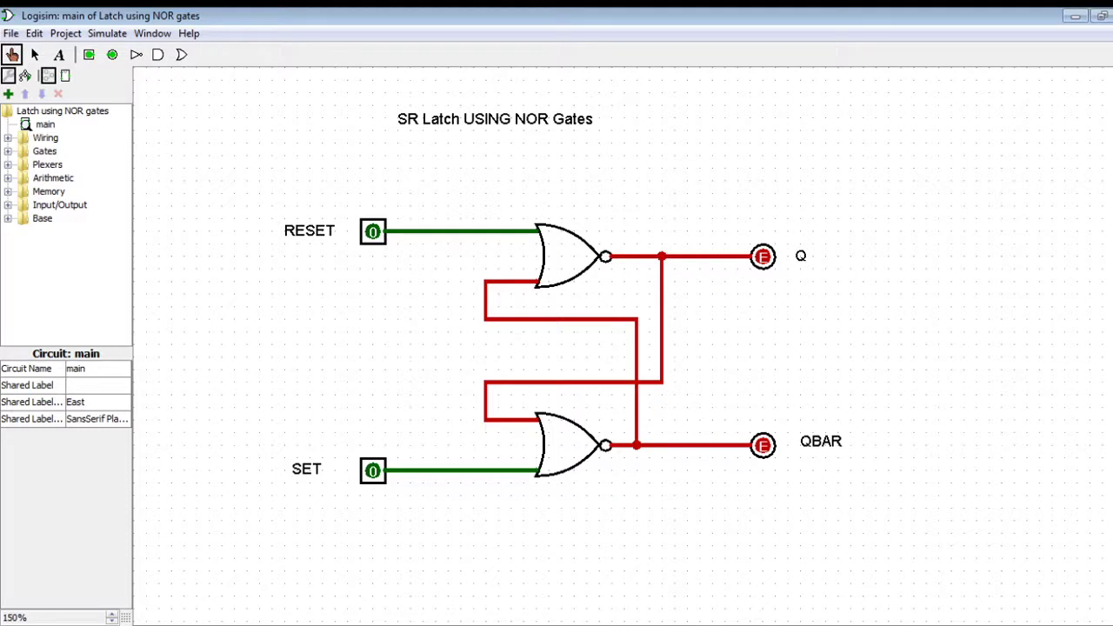
# Pulse SET then RESET of the NOR latch, leaving it holding Q=0, QBAR=1.
pyautogui.click(373, 471)
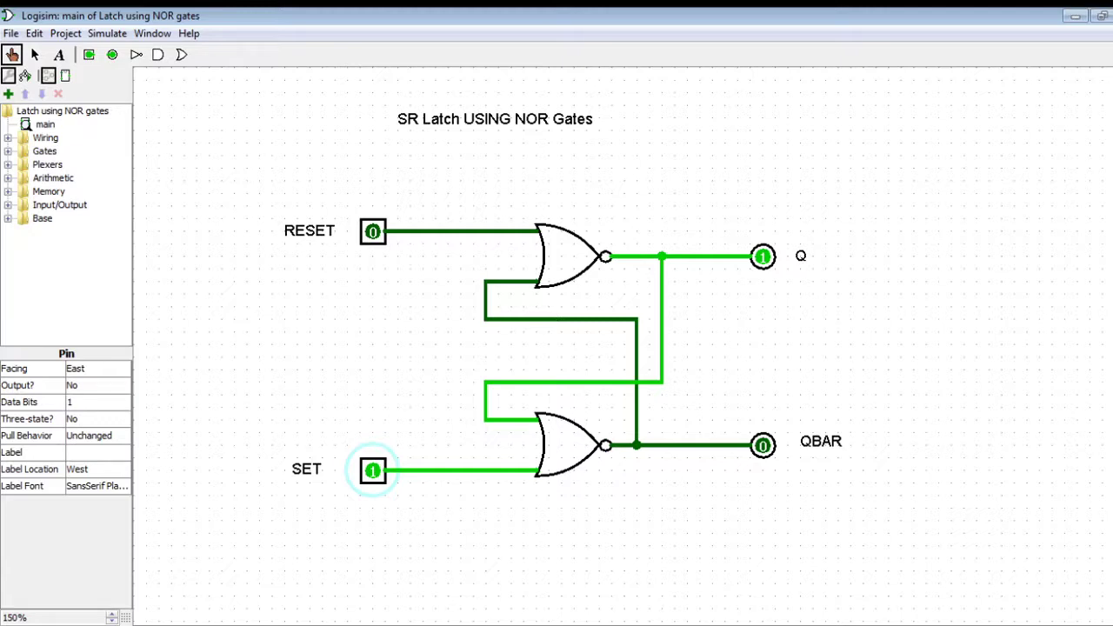
pyautogui.click(373, 471)
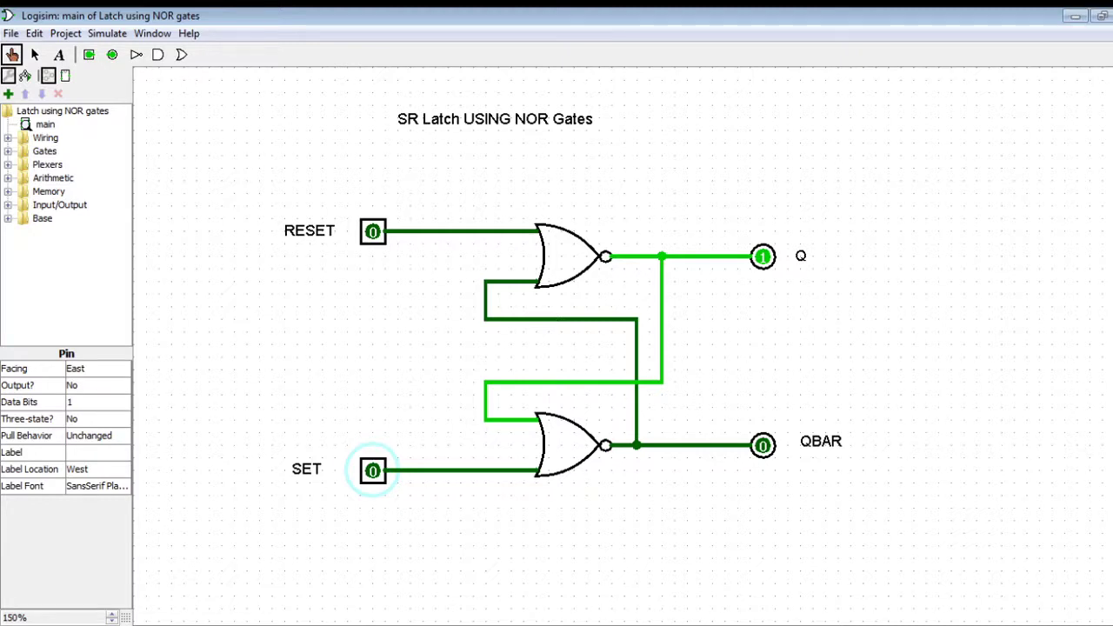
pyautogui.click(372, 232)
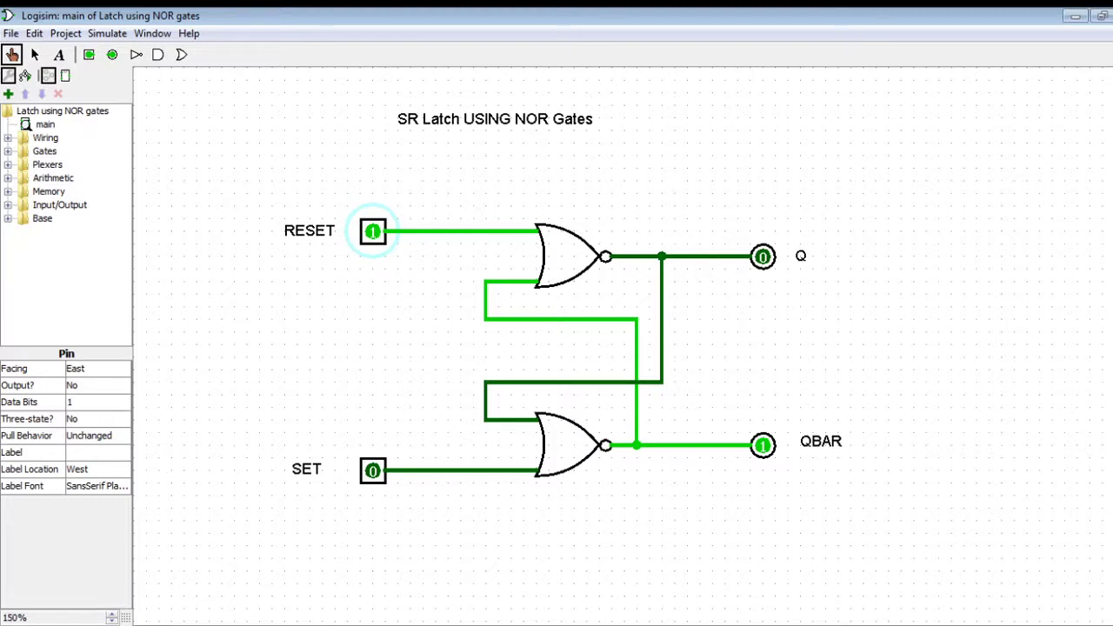
pyautogui.click(372, 232)
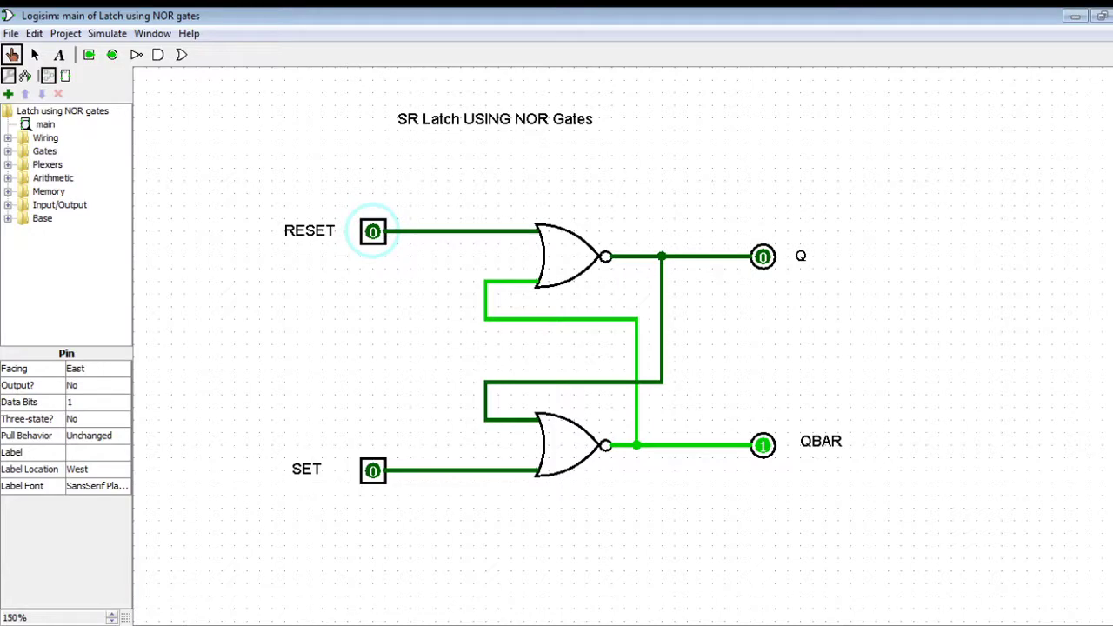
pyautogui.hotkey('alt', 'Tab')
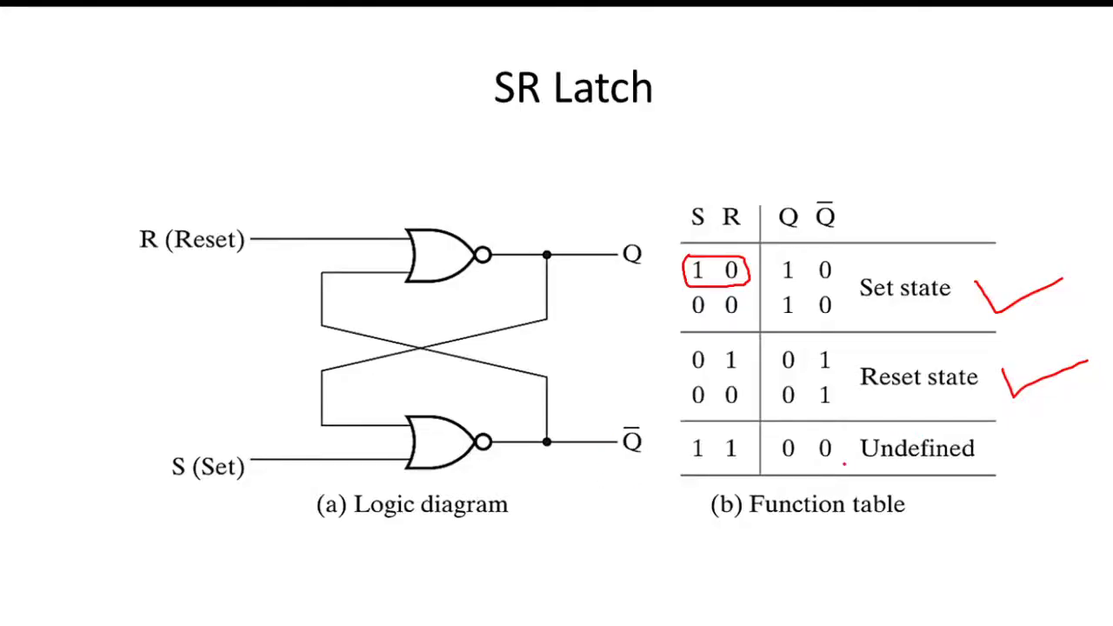
# Underline the '1 1' Undefined row inputs on the SR Latch slide, then return to Logisim.
pyautogui.moveTo(683, 465); pyautogui.dragTo(744, 464)
pyautogui.hotkey('alt', 'Tab')
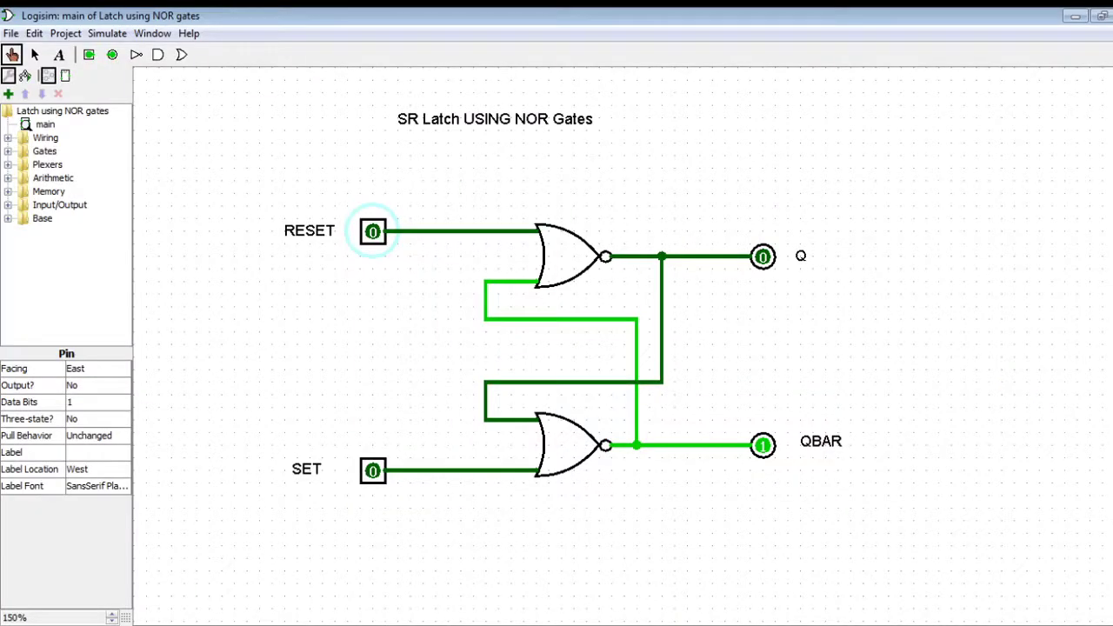
# Raise RESET and SET of the NOR latch to 1, forcing Q and QBAR to 0.
pyautogui.click(373, 231)
pyautogui.click(372, 471)
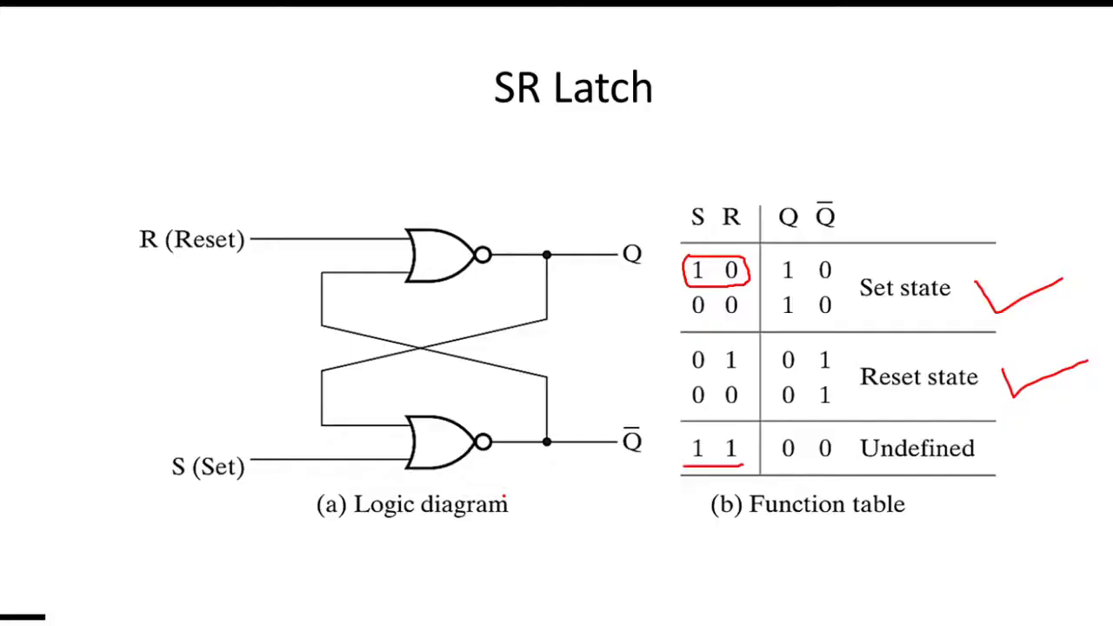
# On the enlarged S'R' Latch slide, box the '0 1' row and arrow to the '1 1' row.
pyautogui.press('Right')
pyautogui.press('Right')
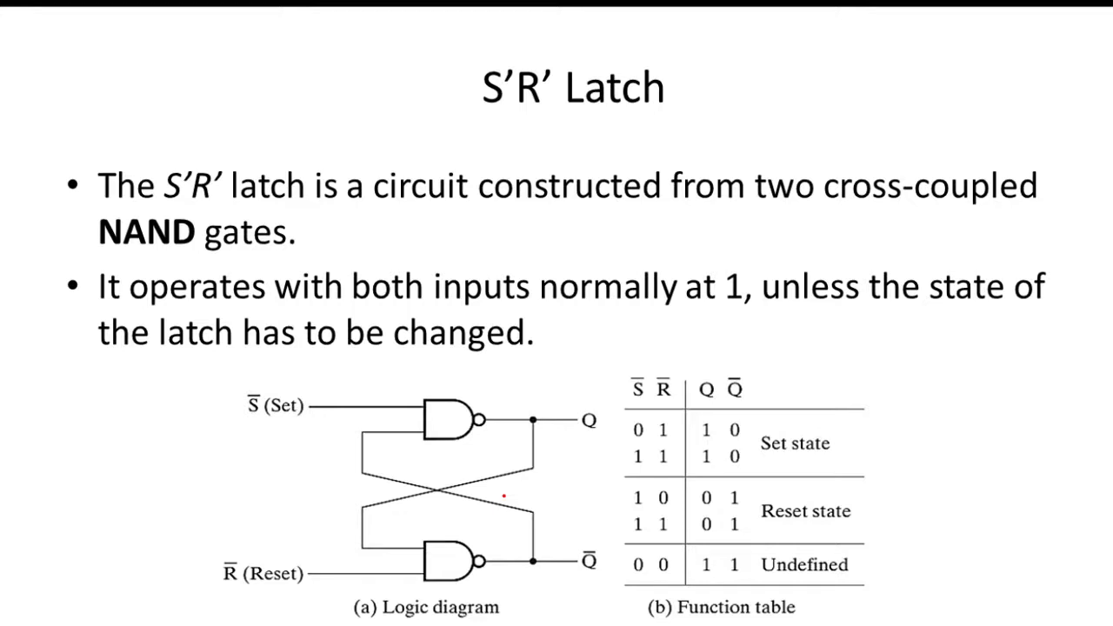
pyautogui.press('Right')
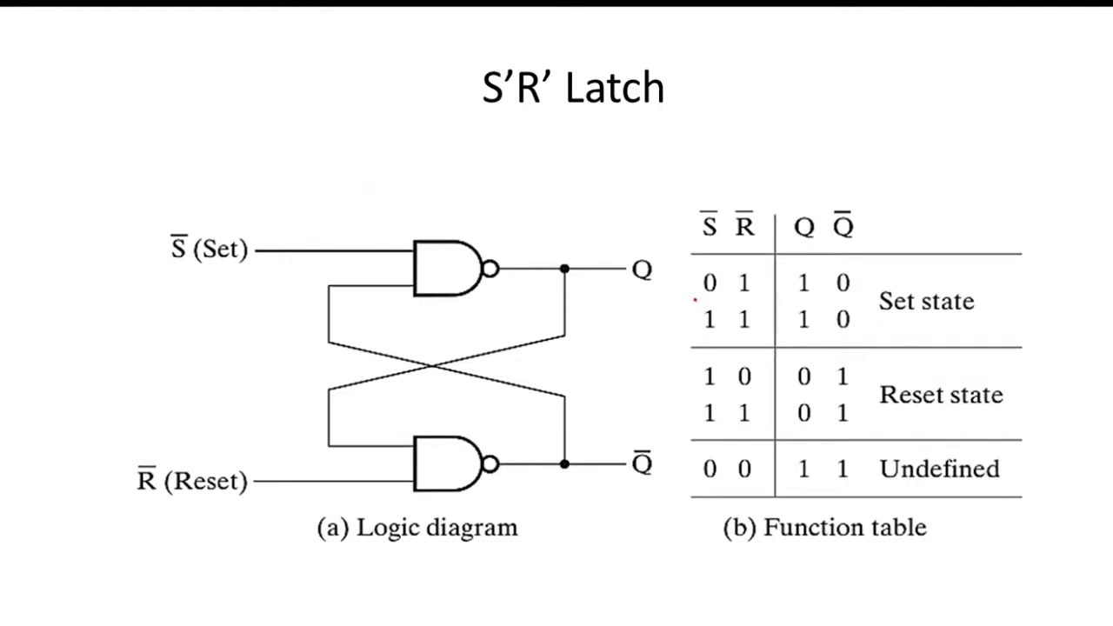
pyautogui.moveTo(694, 299)
pyautogui.mouseDown()
pyautogui.moveTo(761, 299)
pyautogui.moveTo(762, 273)
pyautogui.moveTo(757, 262)
pyautogui.moveTo(696, 261)
pyautogui.moveTo(698, 301)
pyautogui.mouseUp()
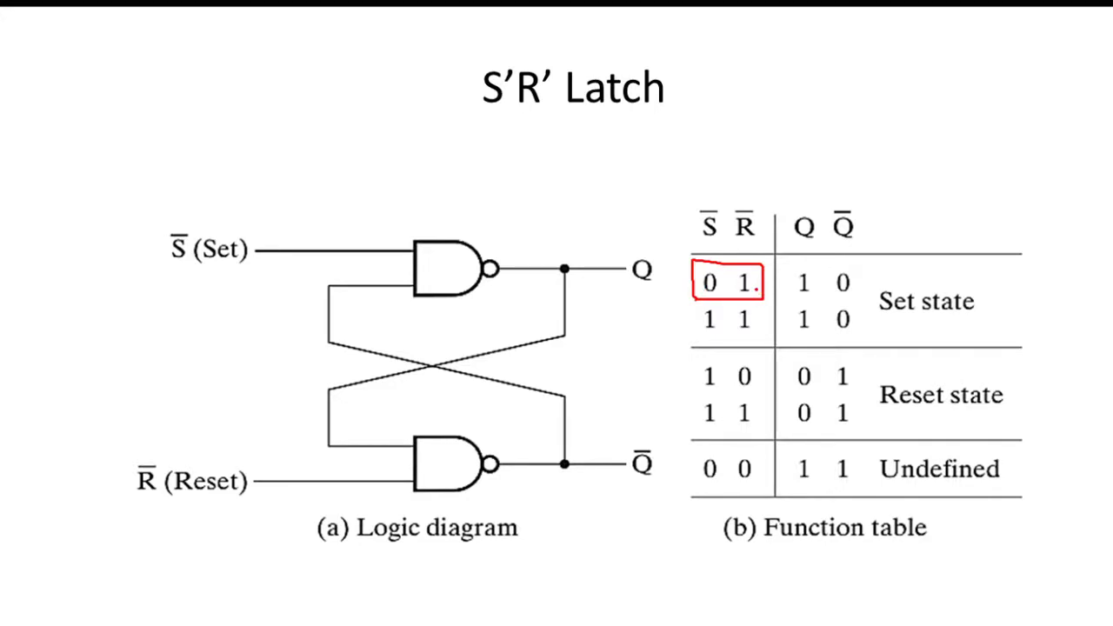
pyautogui.moveTo(665, 323)
pyautogui.mouseDown()
pyautogui.moveTo(698, 321)
pyautogui.moveTo(688, 331)
pyautogui.mouseUp()
pyautogui.hotkey('alt', 'Tab')
pyautogui.hotkey('alt', 'Tab')
pyautogui.hotkey('alt', 'Tab')
pyautogui.hotkey('alt', 'Tab')
pyautogui.hotkey('alt', 'Tab')
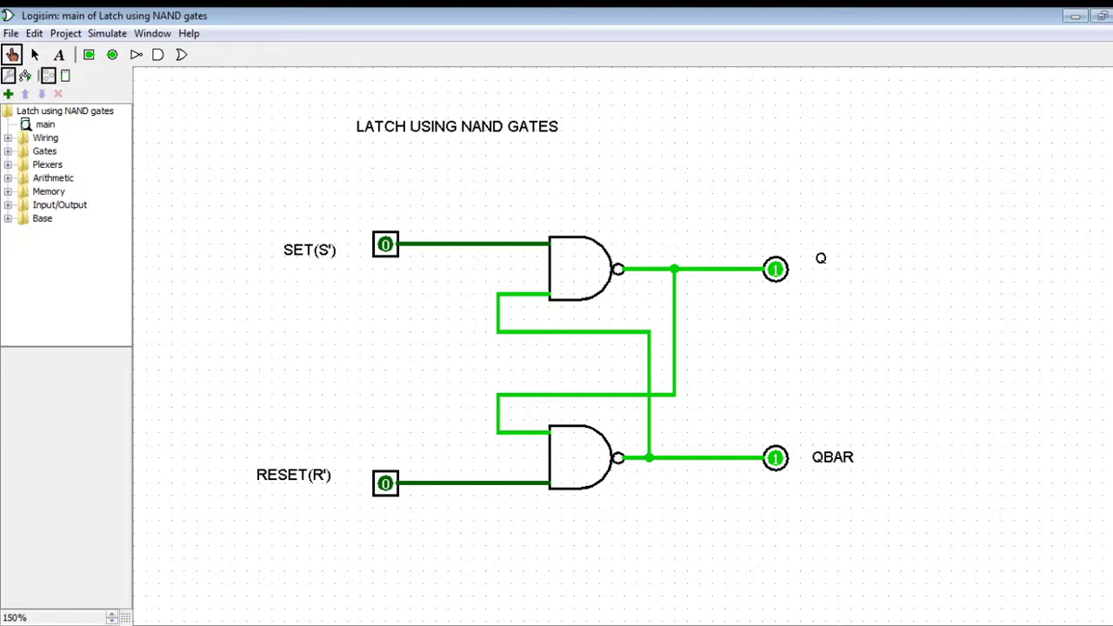
# Set RESET(R') to 1, SET(S') to 1, then RESET(R') to 0, giving Q=0, QBAR=1.
pyautogui.click(386, 483)
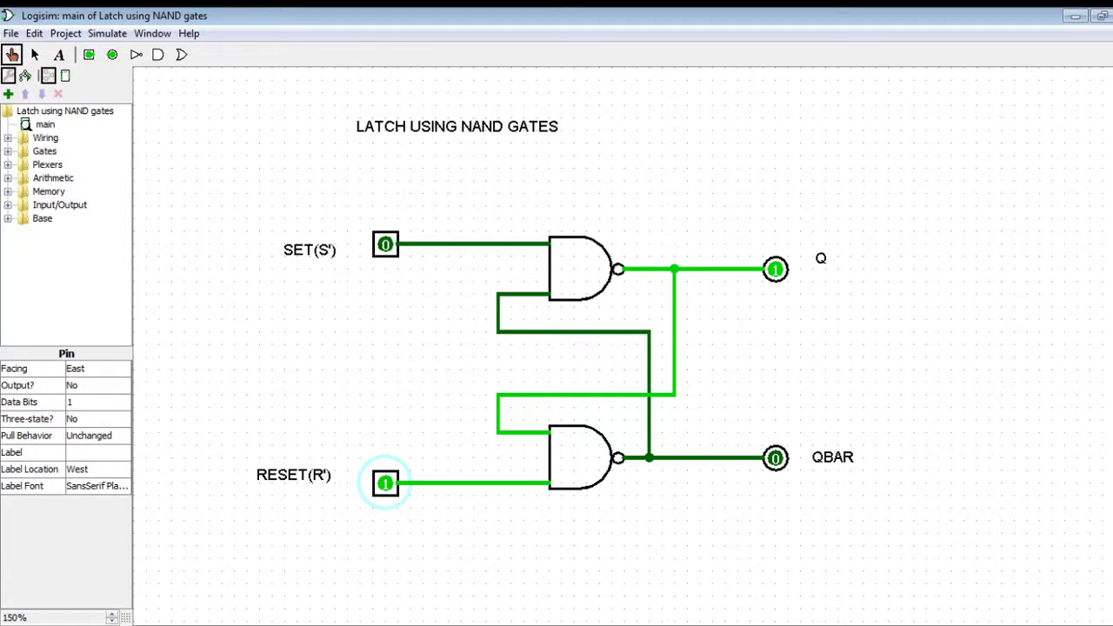
pyautogui.click(385, 244)
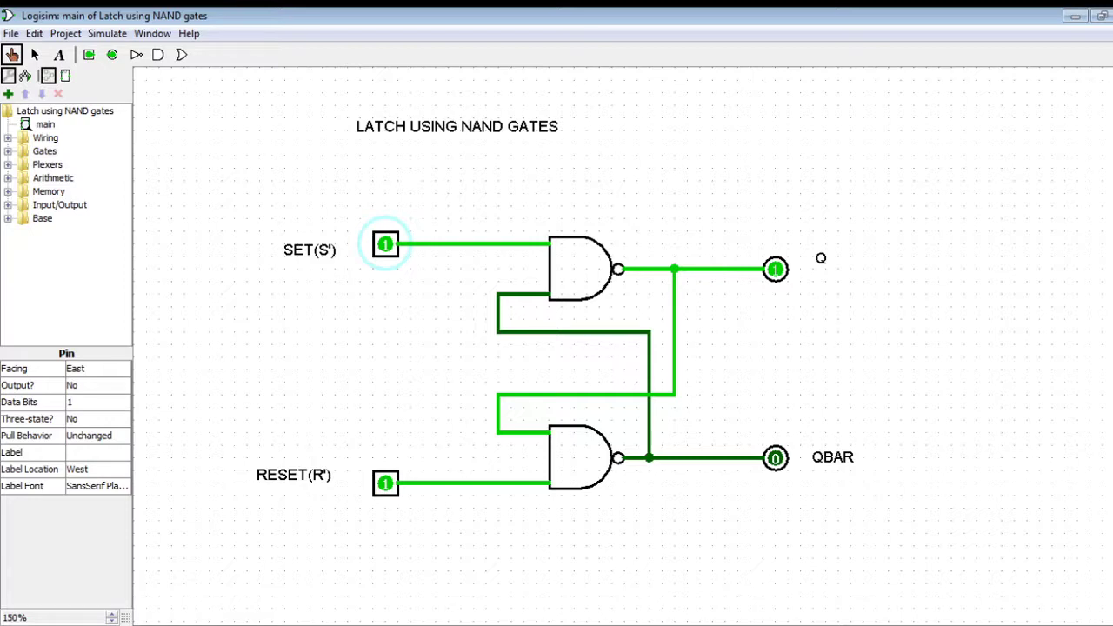
pyautogui.click(386, 483)
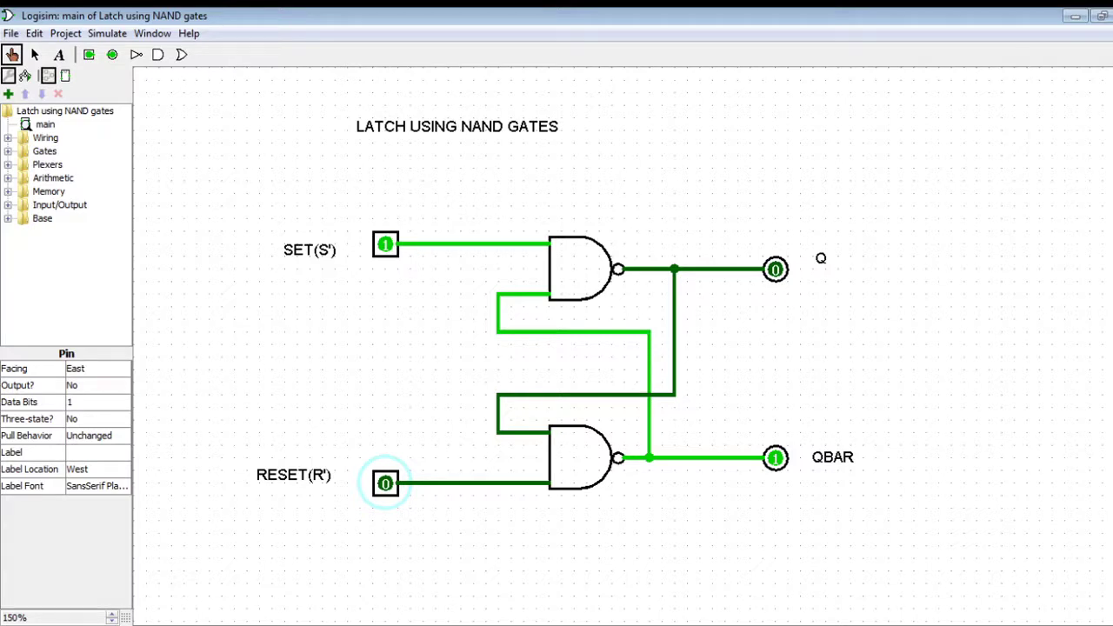
# Raise RESET(R') to 1, then drop SET(S') and RESET(R') to 0 so Q and QBAR read 1.
pyautogui.click(385, 483)
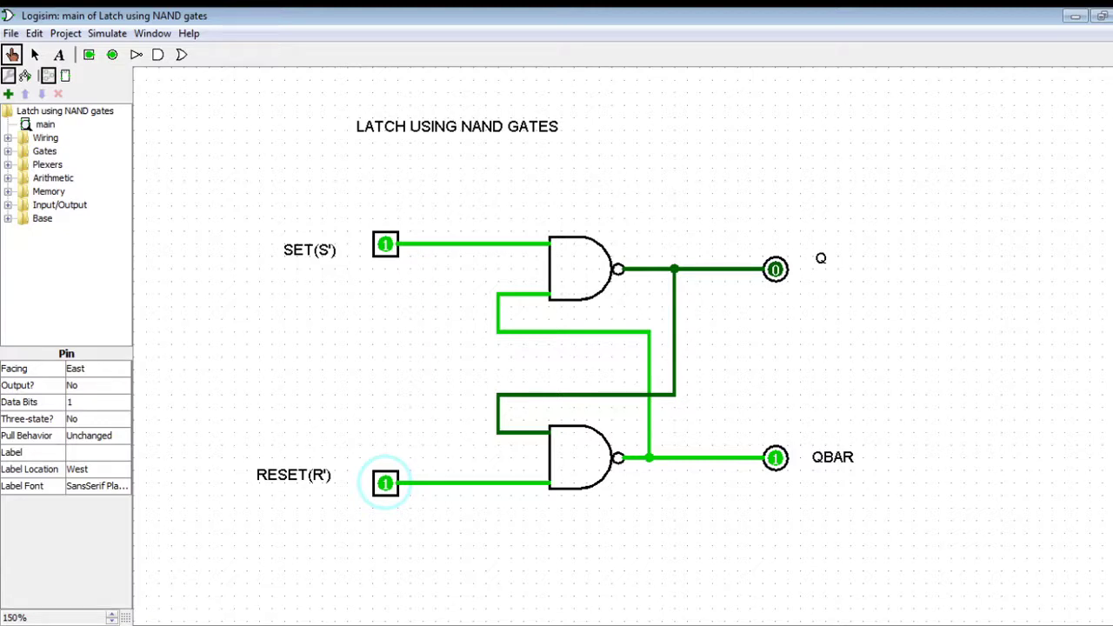
pyautogui.click(385, 243)
pyautogui.click(385, 483)
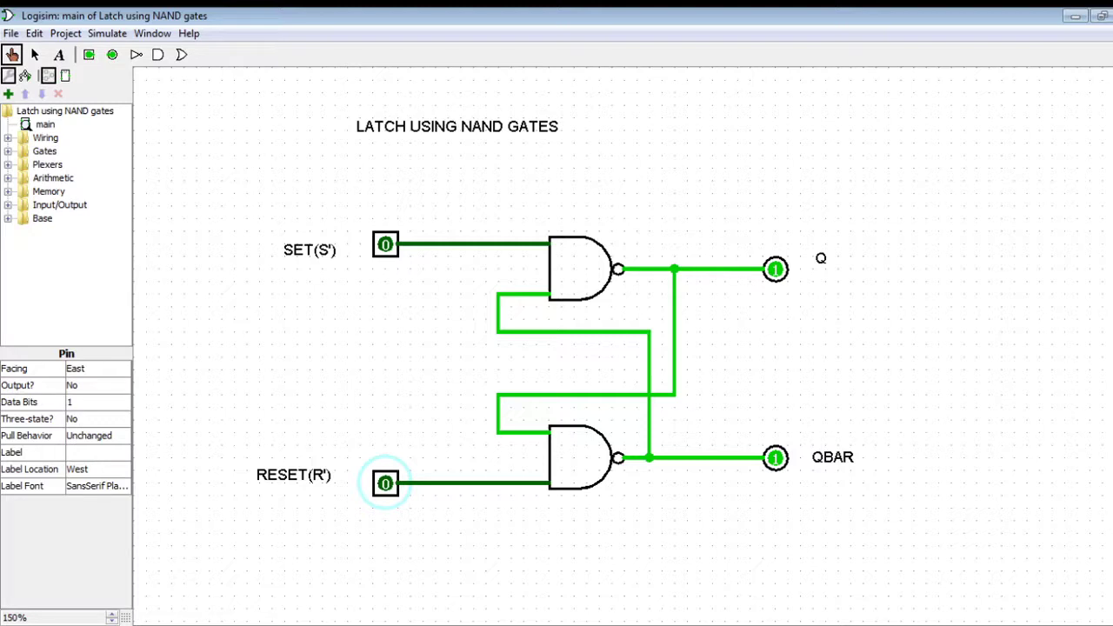
# Bring up the enlarged 'SR Latch with Control Input' slide in the slide show.
pyautogui.hotkey('alt', 'Tab')
pyautogui.hotkey('alt', 'Tab')
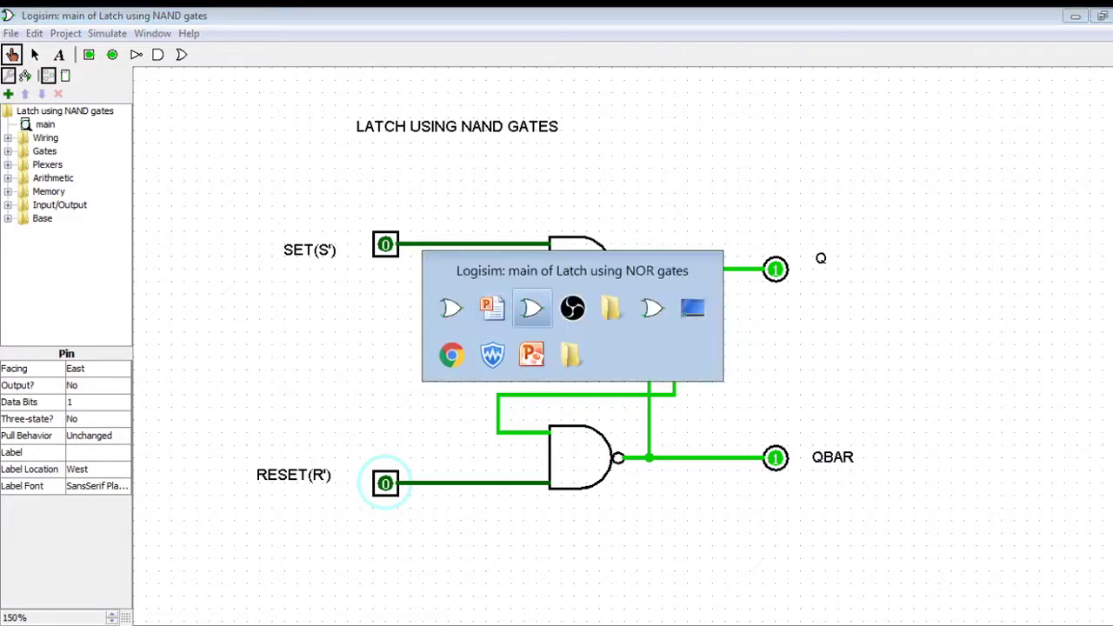
pyautogui.hotkey('alt', 'shift', 'Tab')
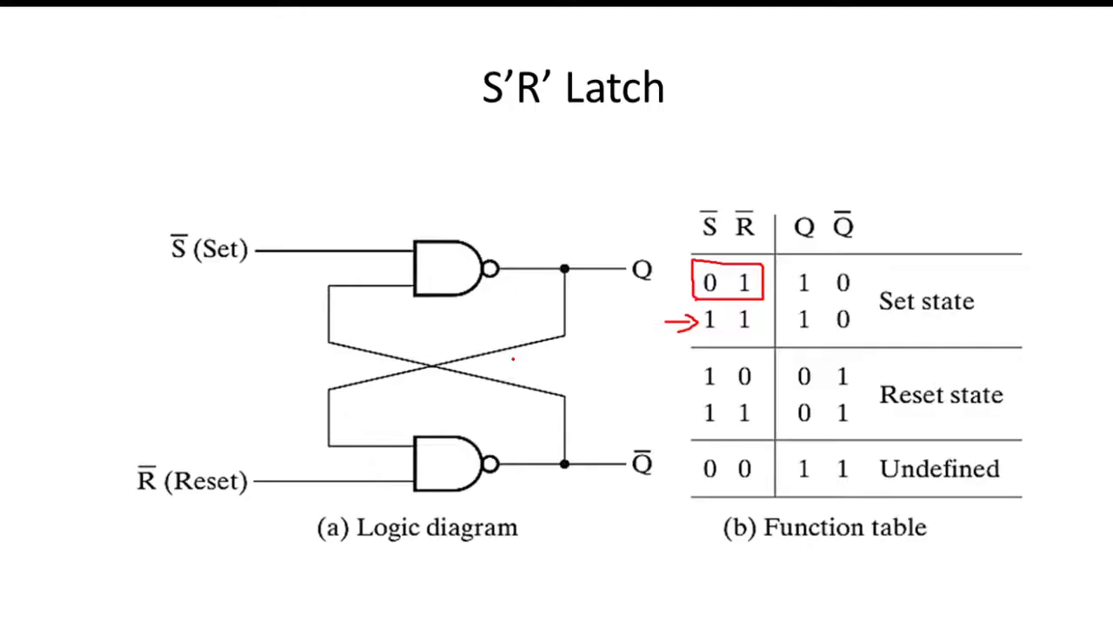
pyautogui.click(515, 366)
pyautogui.click(513, 360)
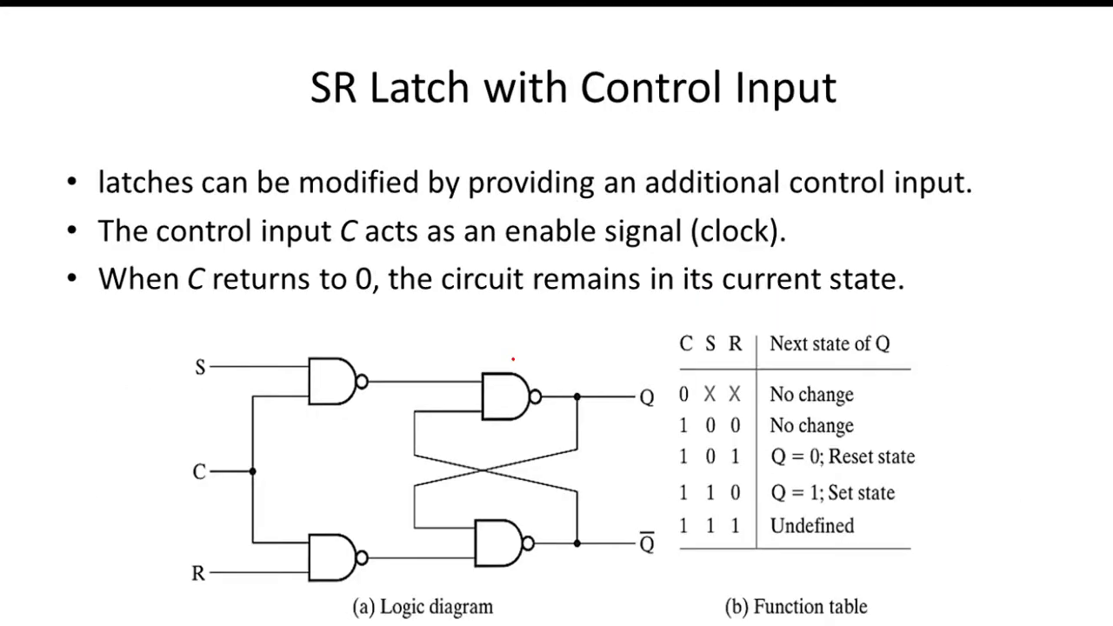
pyautogui.click(513, 358)
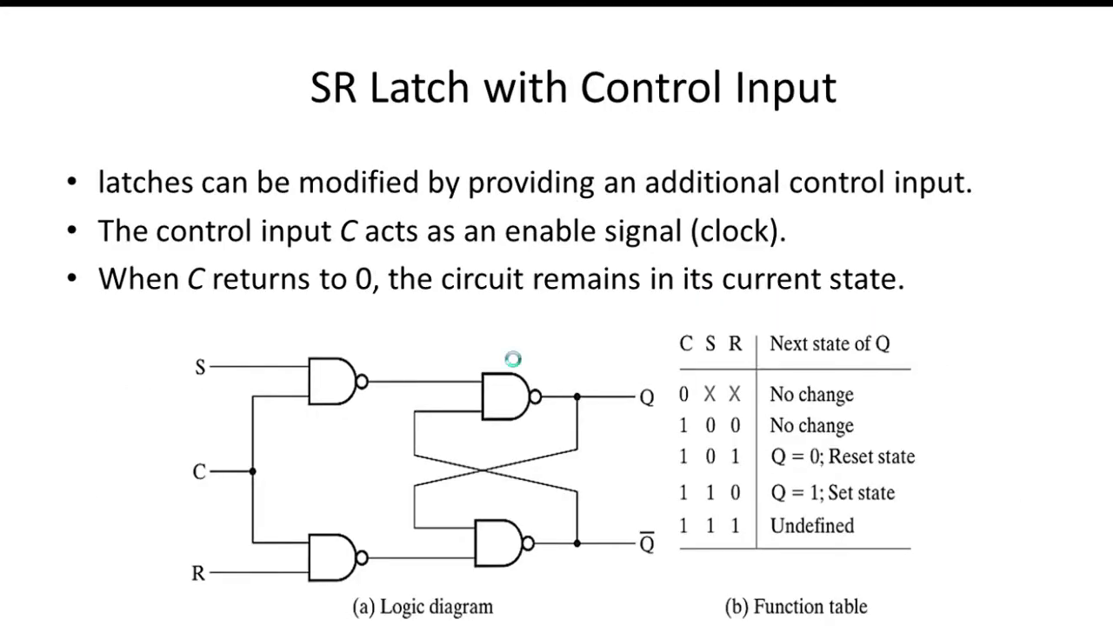